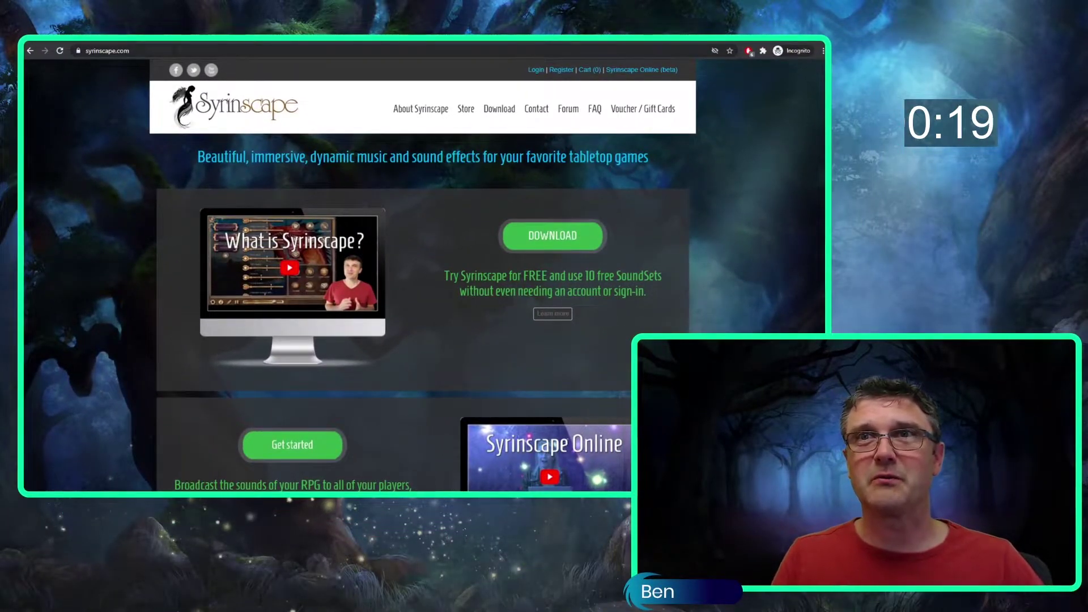
# - Load syrinscape.com/online, the Syrinscape Online (beta) setup page
pyautogui.click(106, 50)
pyautogui.write('syrinscape.com/online')
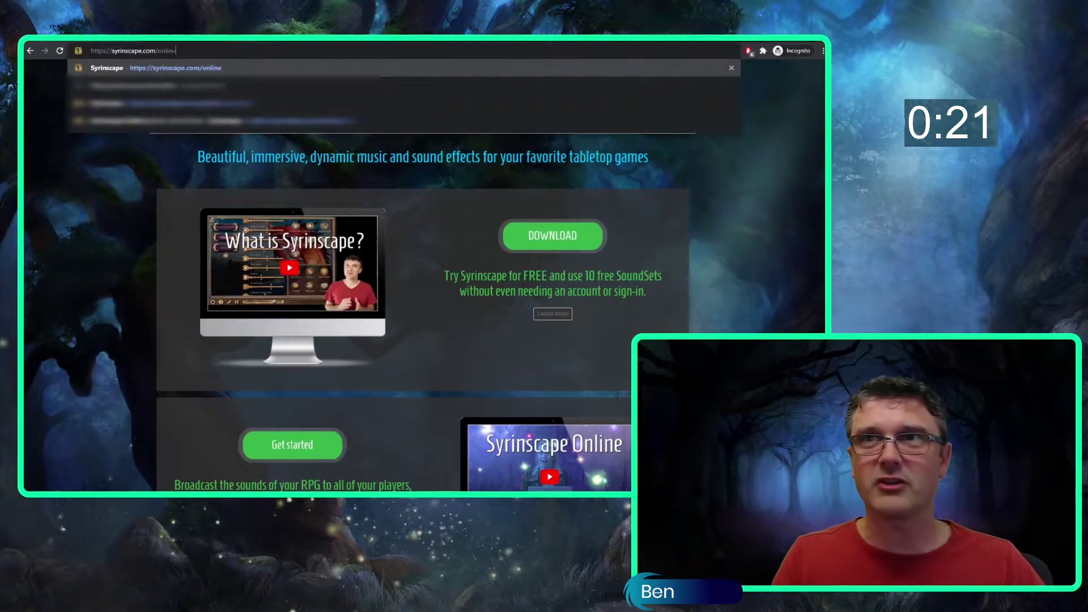
pyautogui.press('Return')
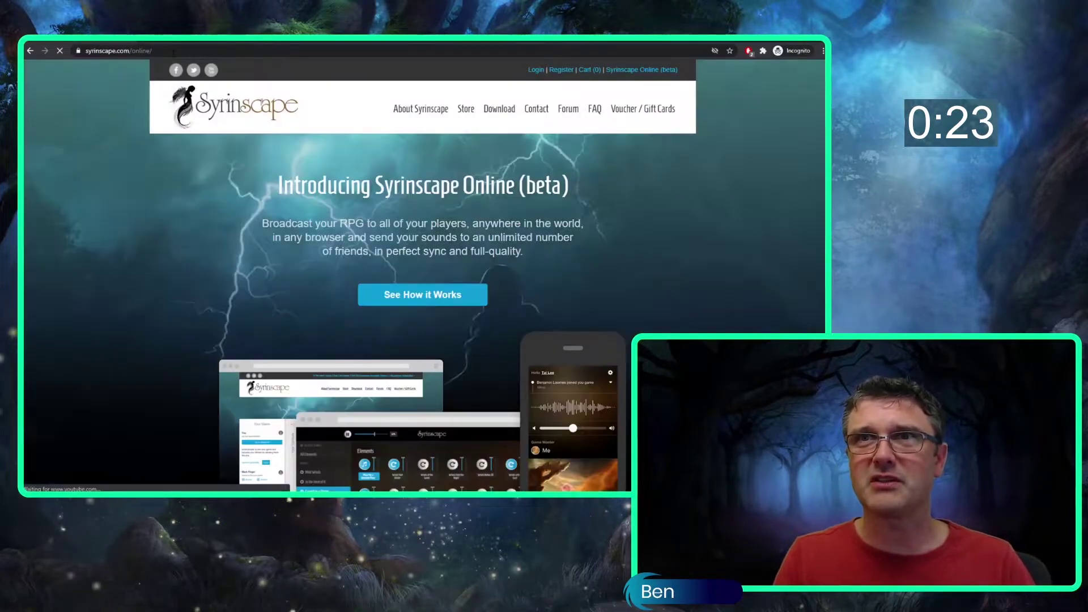
pyautogui.scroll(-3, 317, 220)
pyautogui.scroll(-2, 316, 219)
pyautogui.scroll(-2, 316, 220)
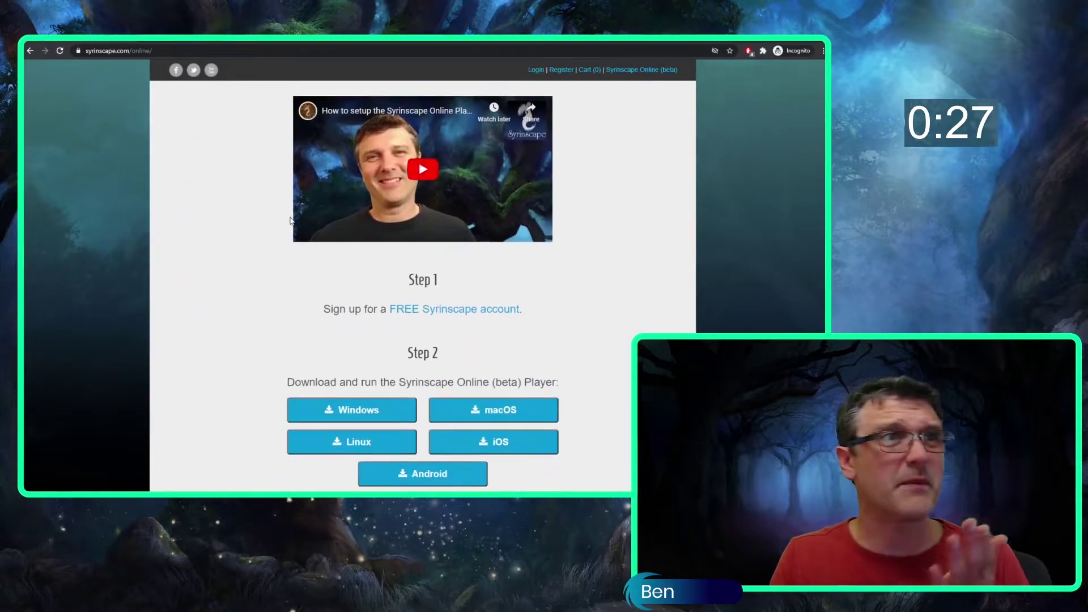
pyautogui.scroll(-3, 290, 225)
pyautogui.scroll(2, 287, 226)
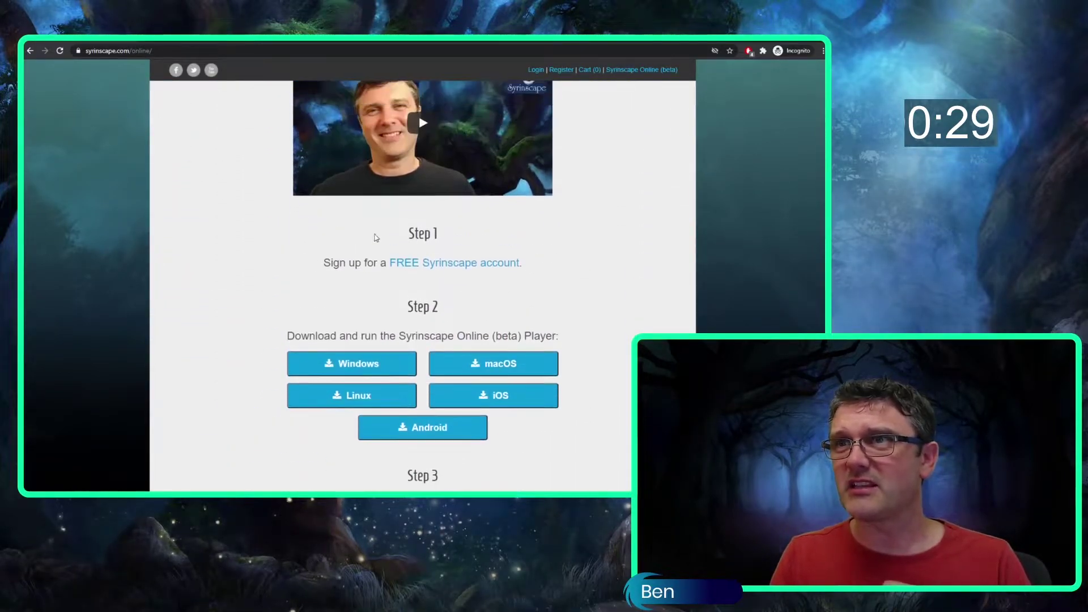
# - Open the free account sign-up page and enter email, name and password
pyautogui.rightClick(424, 271)
pyautogui.click(437, 265)
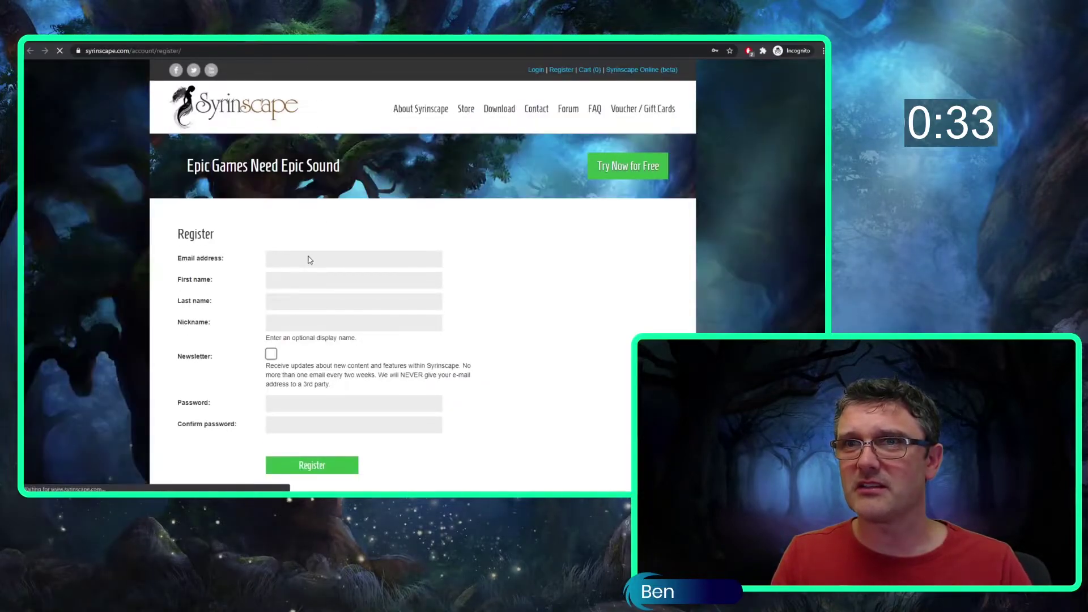
pyautogui.click(298, 258)
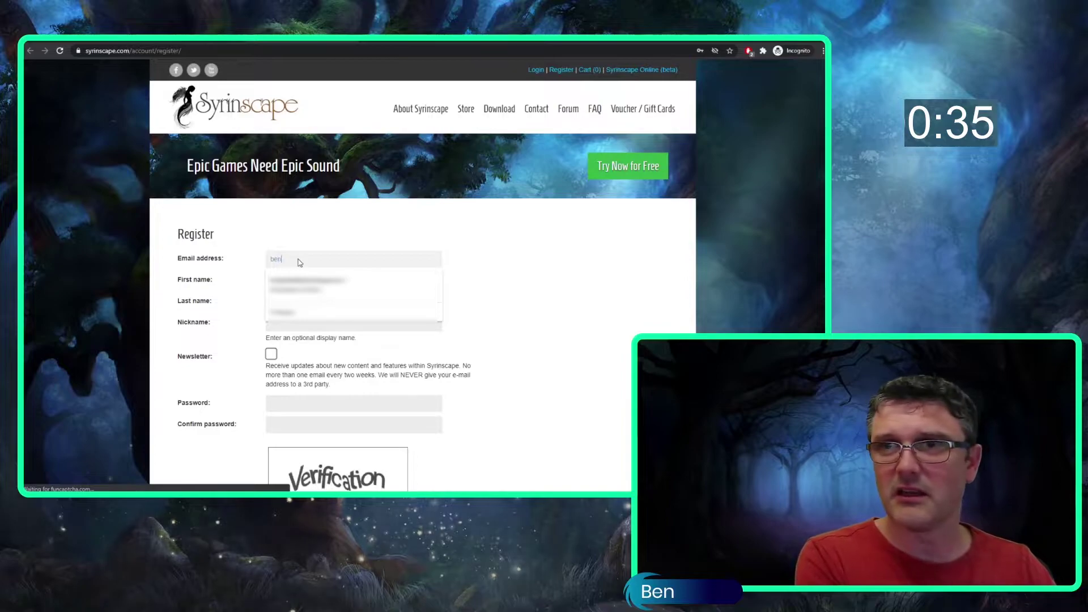
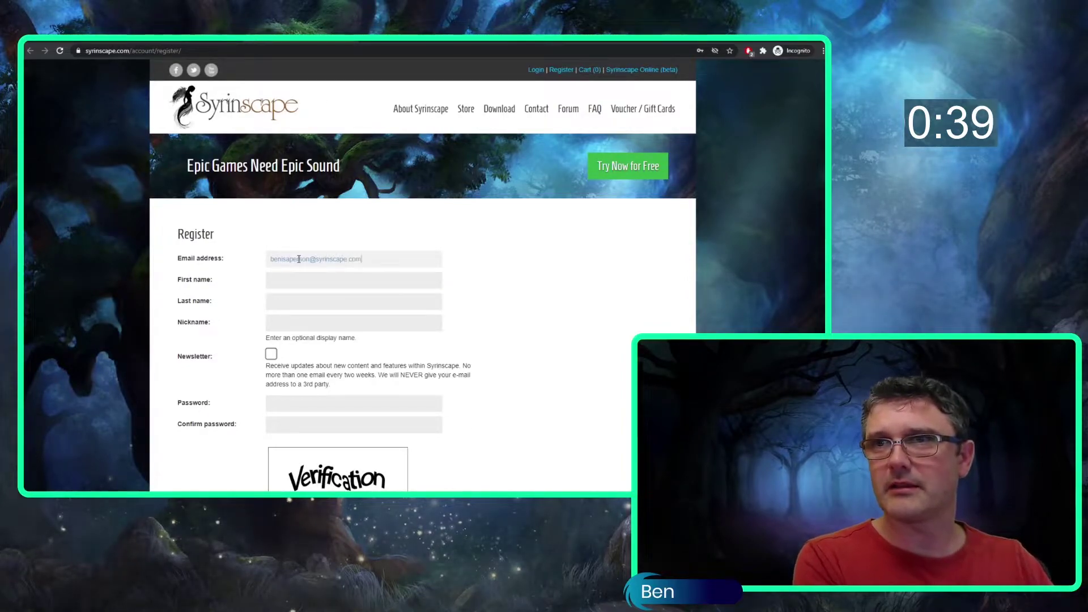
pyautogui.press('Tab')
pyautogui.write('ben')
pyautogui.press('Tab')
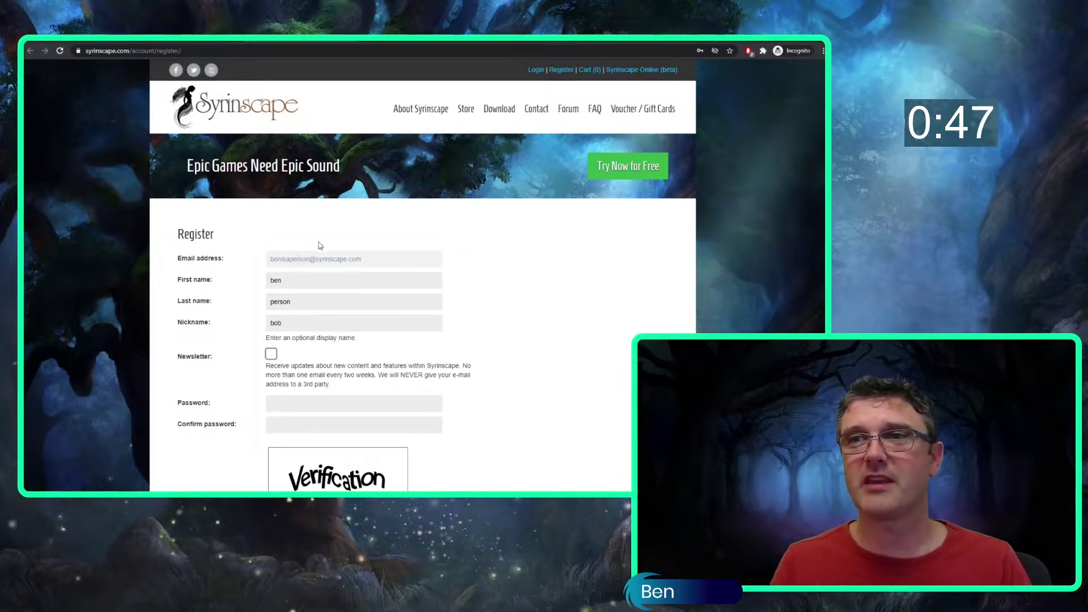
pyautogui.scroll(-1, 562, 396)
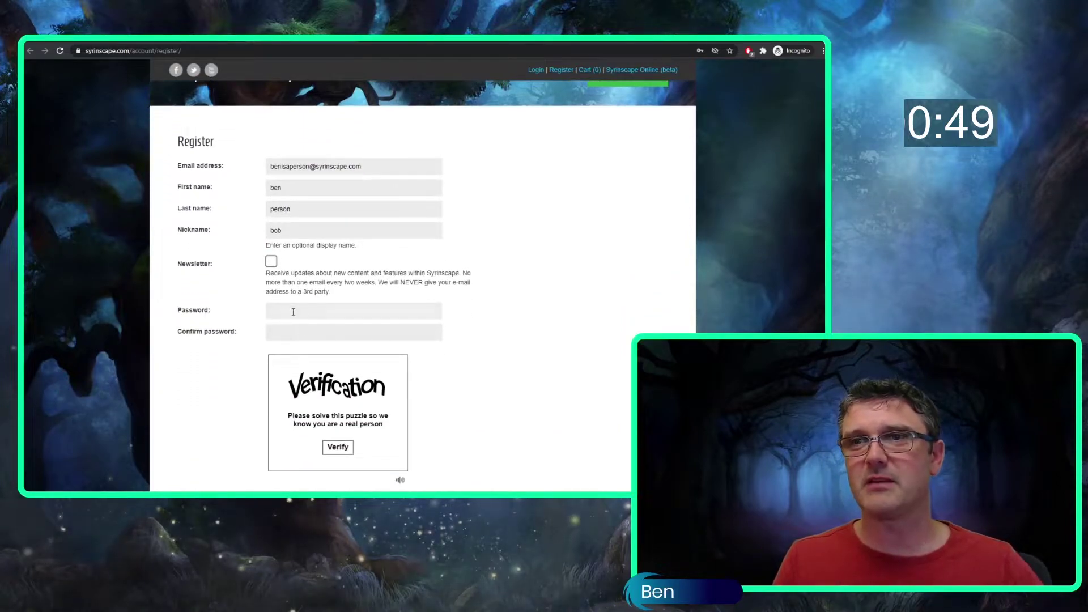
pyautogui.click(293, 311)
pyautogui.write('****')
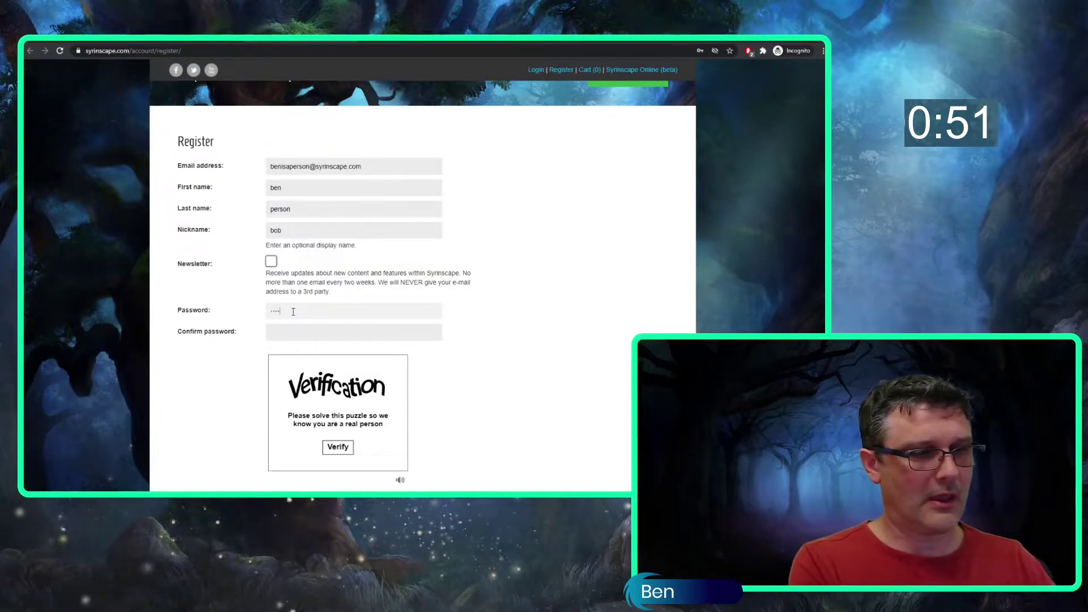
pyautogui.write('*****')
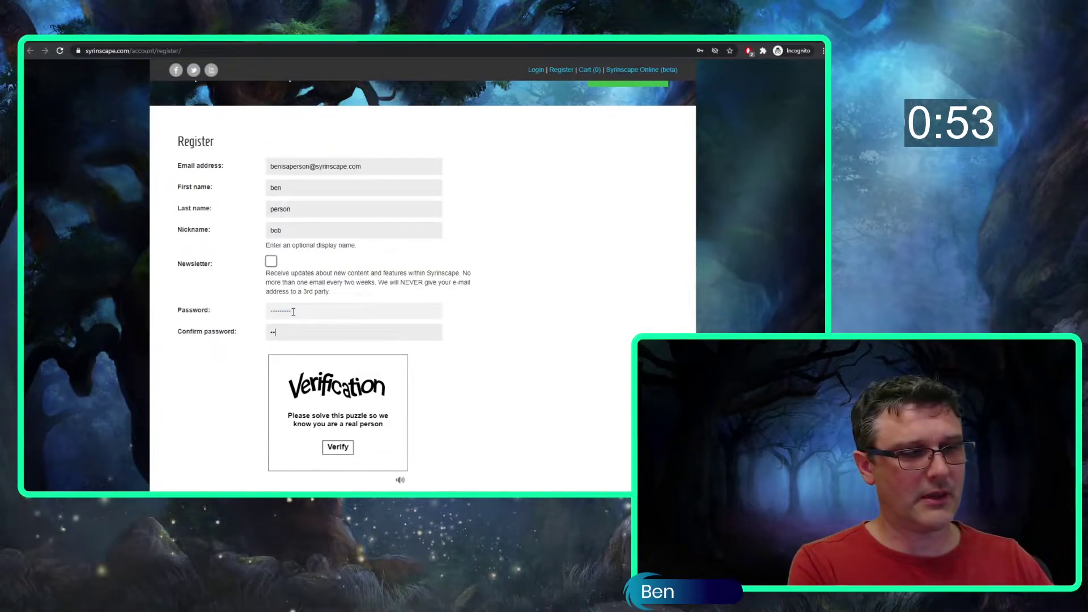
pyautogui.write('********')
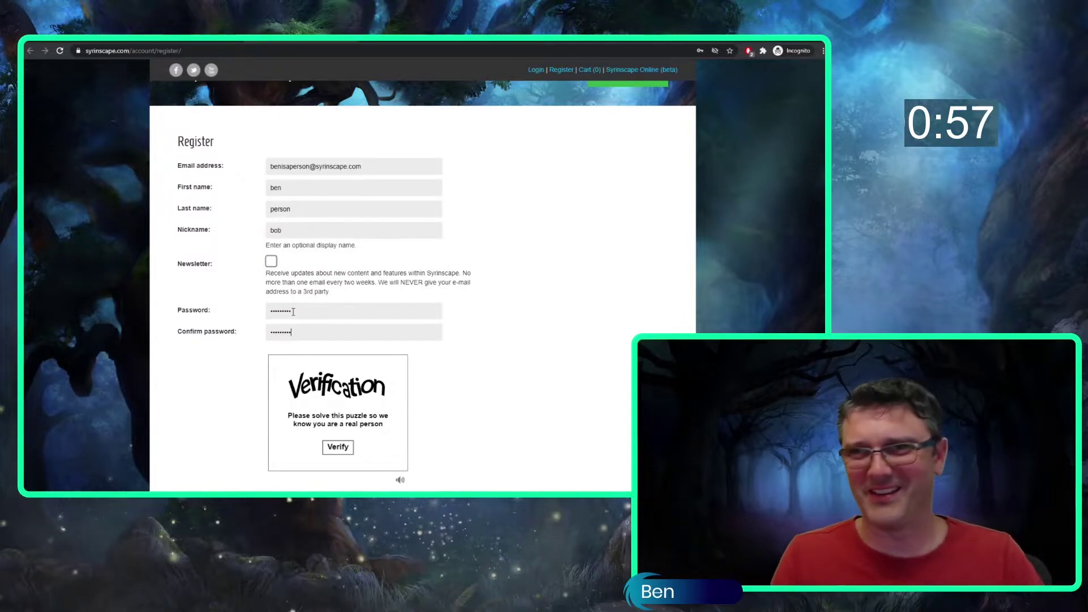
# - Solve the animal-rotation verification puzzle and submit the registration form
pyautogui.click(340, 448)
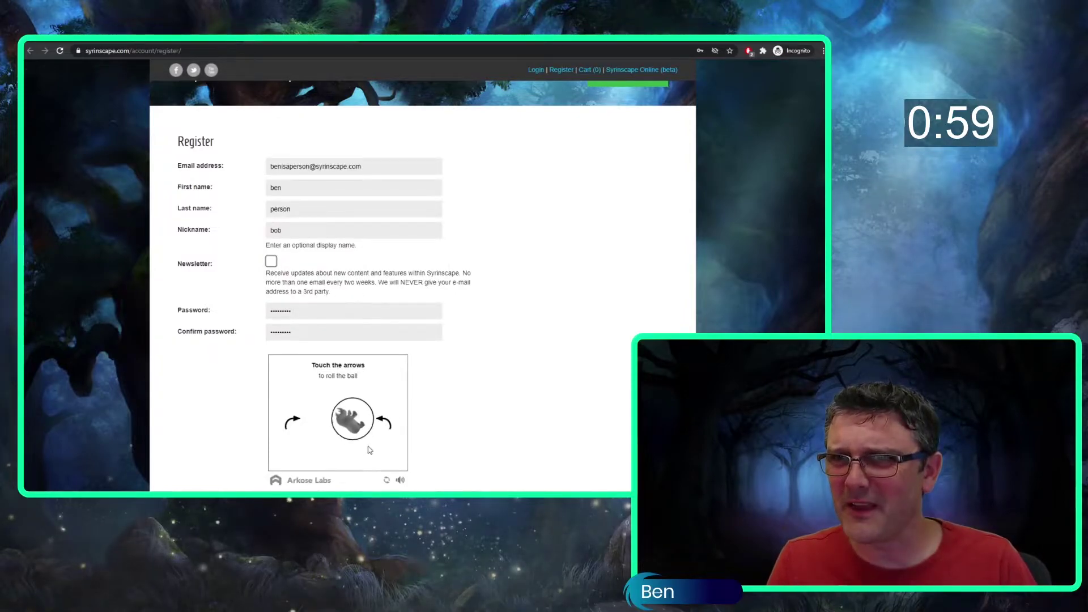
pyautogui.click(385, 423)
pyautogui.click(392, 428)
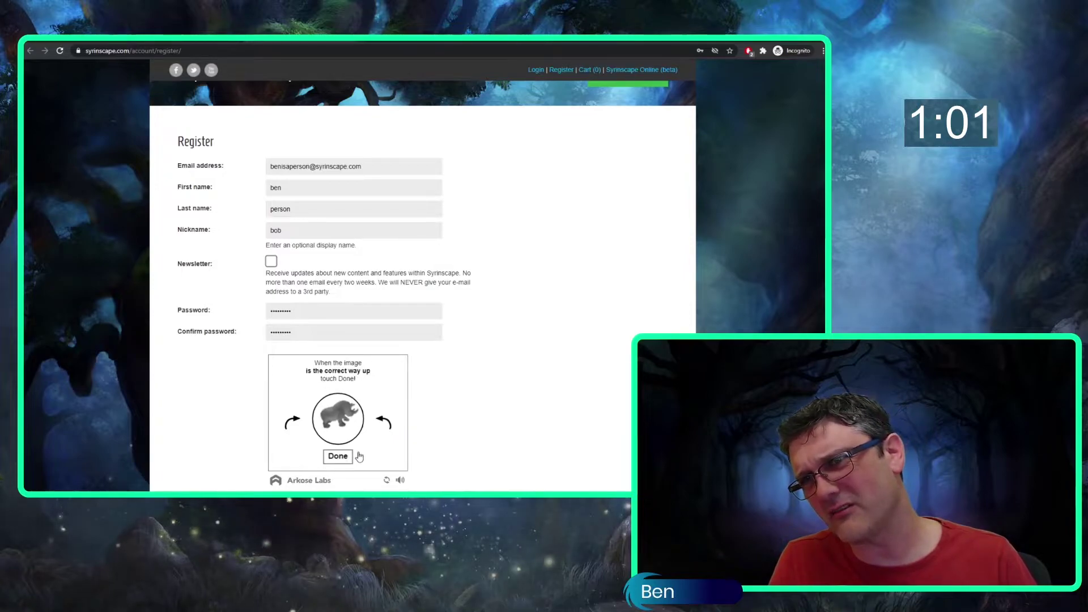
pyautogui.click(338, 457)
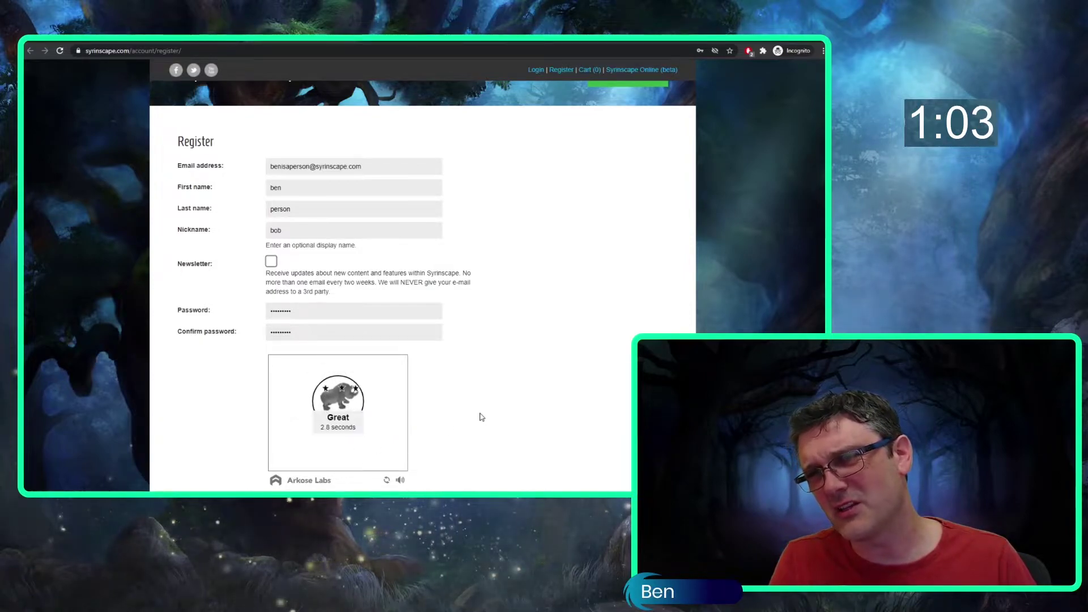
pyautogui.scroll(-2, 478, 417)
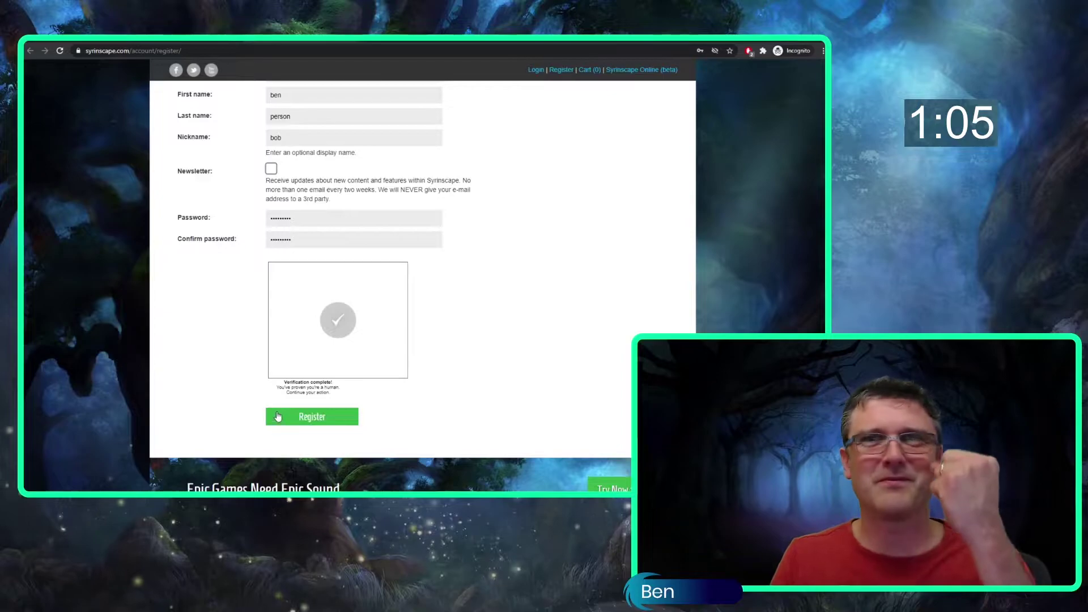
pyautogui.click(313, 417)
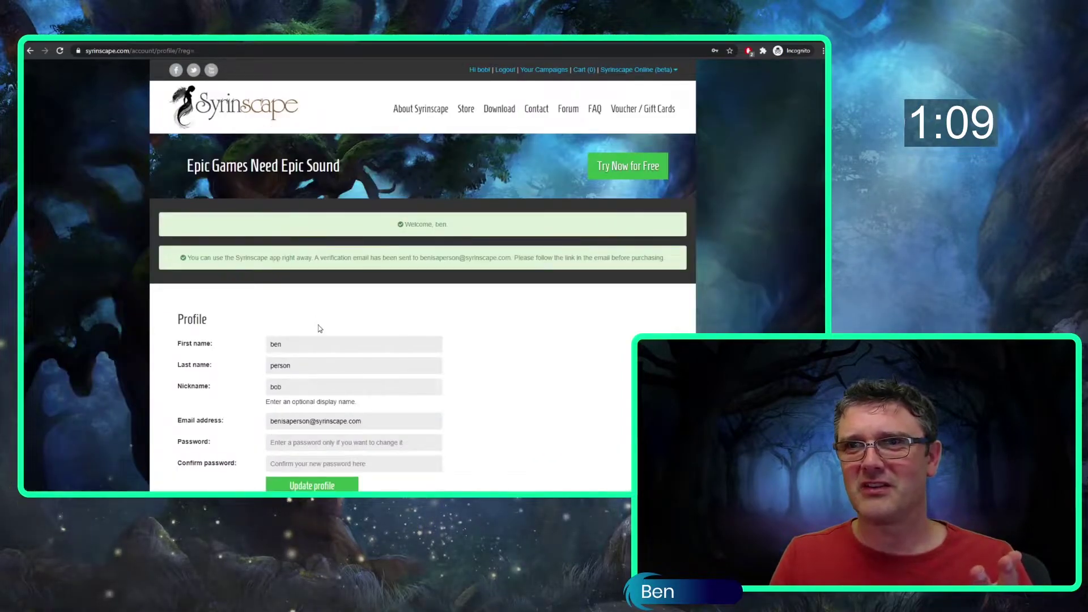
pyautogui.scroll(-1, 319, 328)
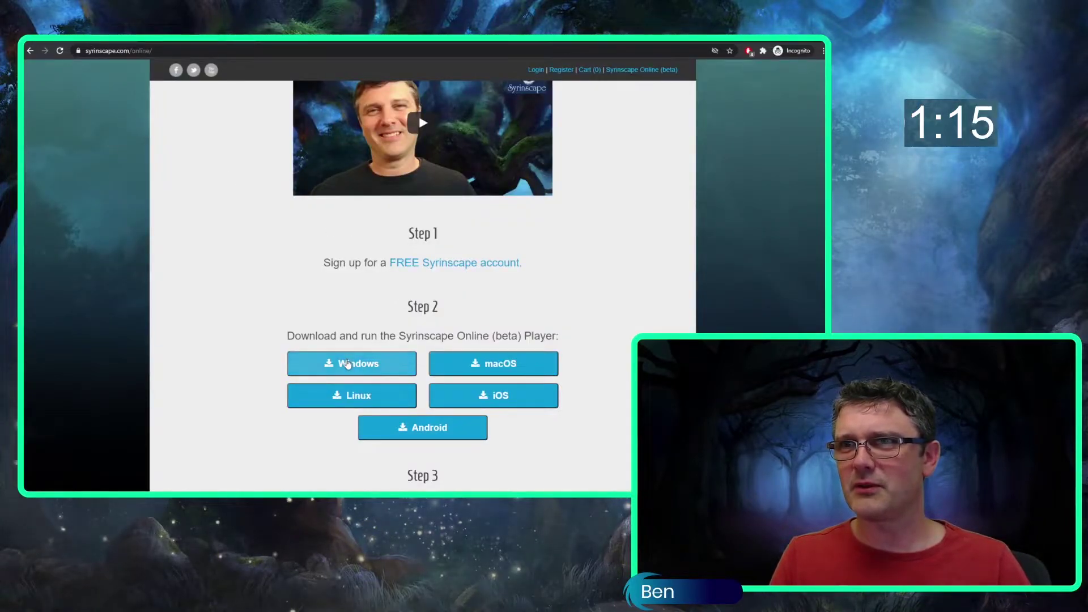
# - Download the Windows Online Player installer and save it to Downloads
pyautogui.click(348, 363)
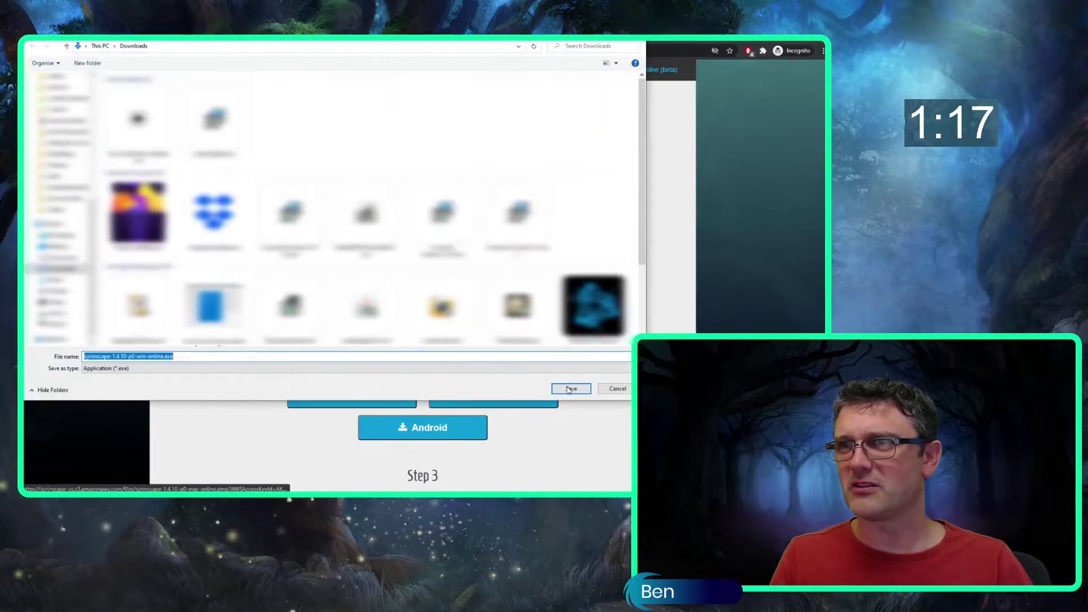
pyautogui.click(572, 386)
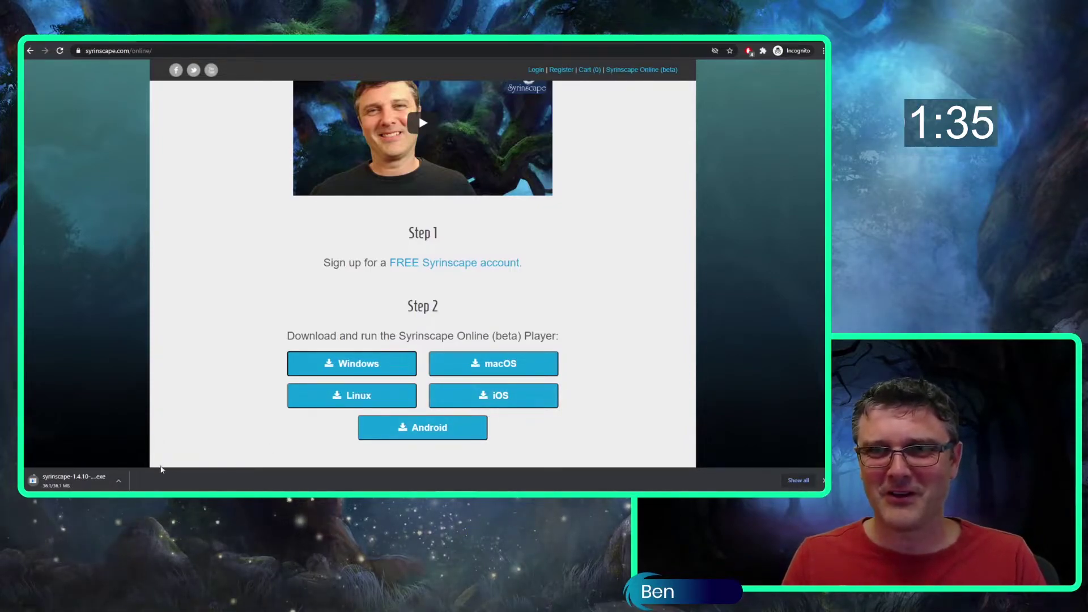
# - Run the installer, accept the licence, install, and finish with Run Now launching the player
pyautogui.click(73, 481)
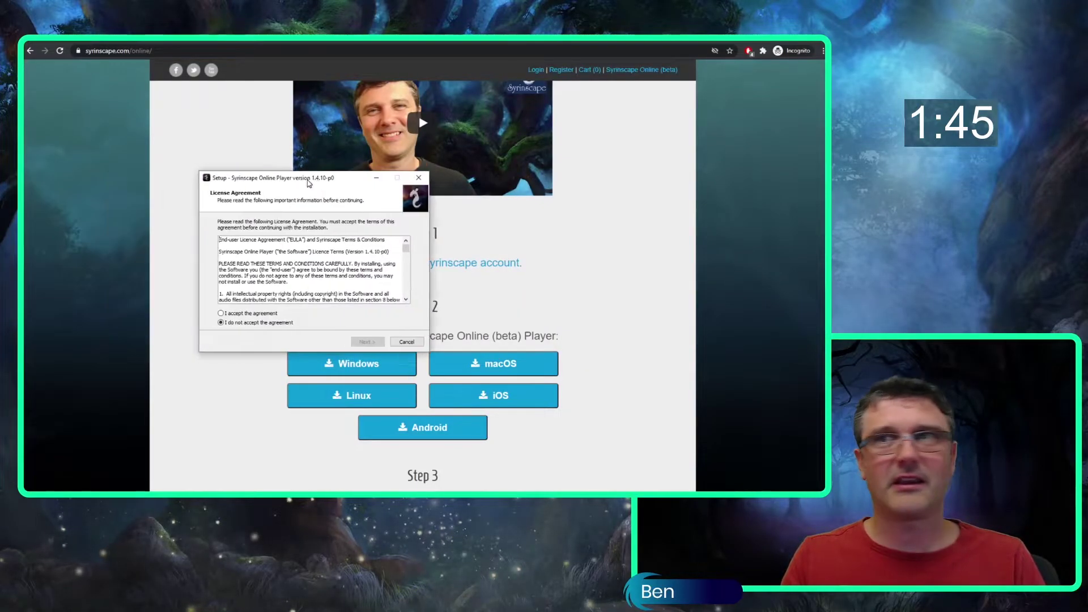
pyautogui.click(288, 297)
pyautogui.click(408, 326)
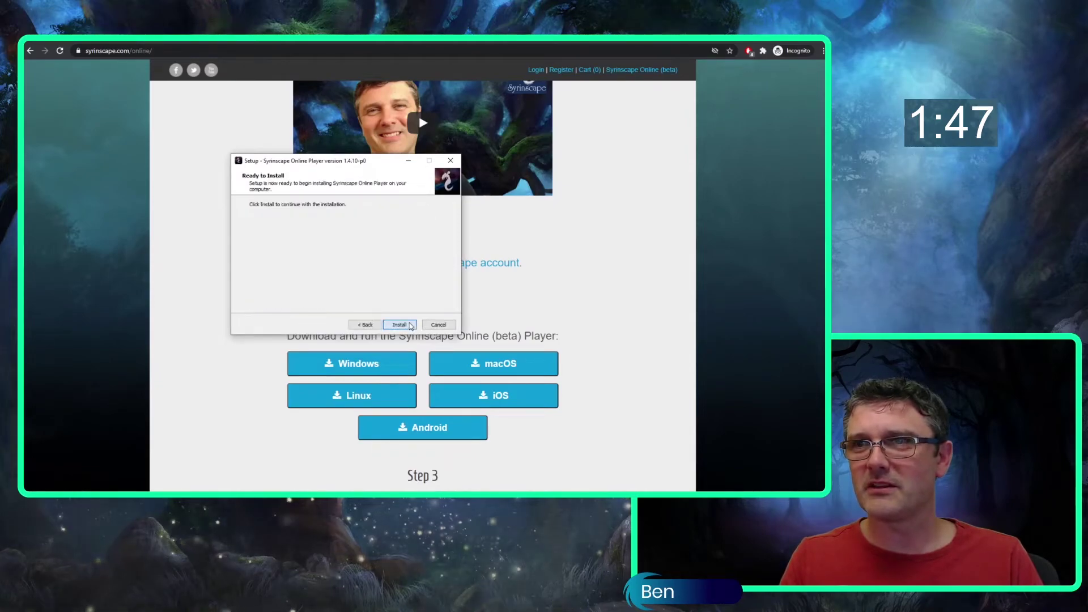
pyautogui.click(400, 325)
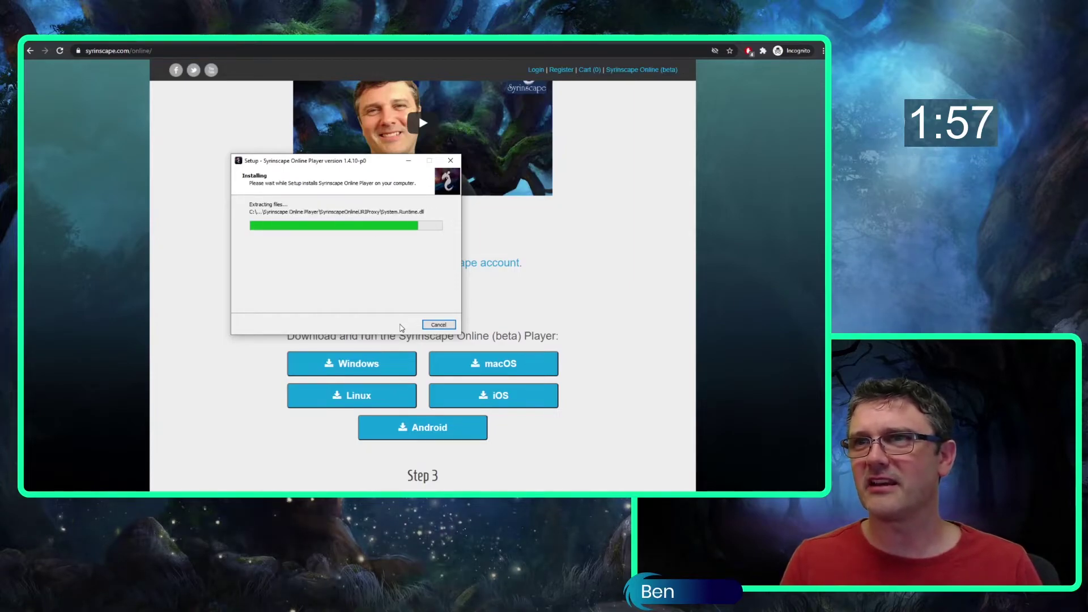
pyautogui.click(410, 327)
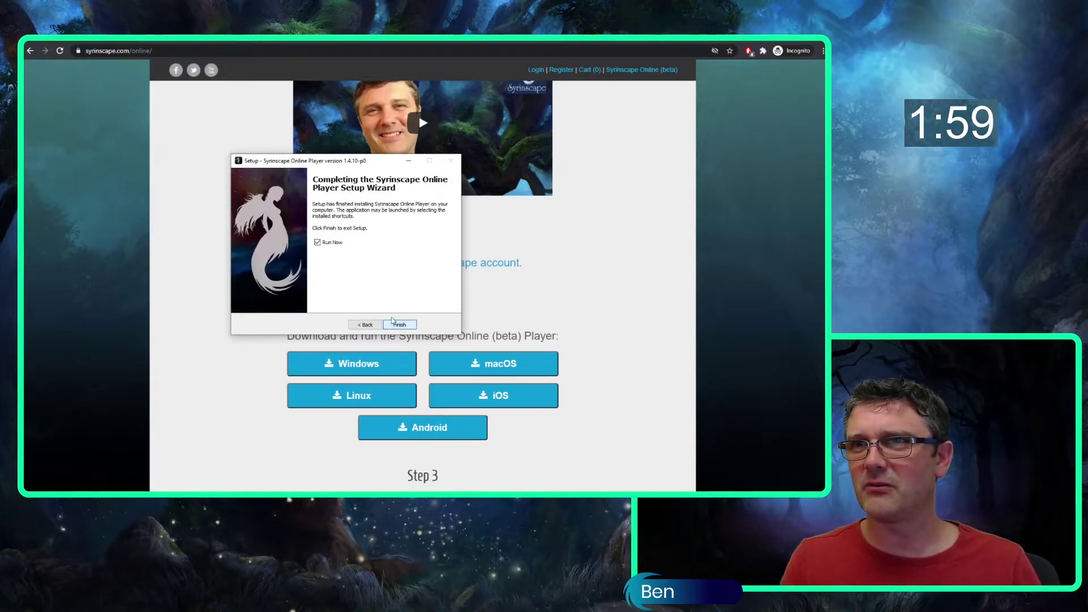
pyautogui.click(399, 326)
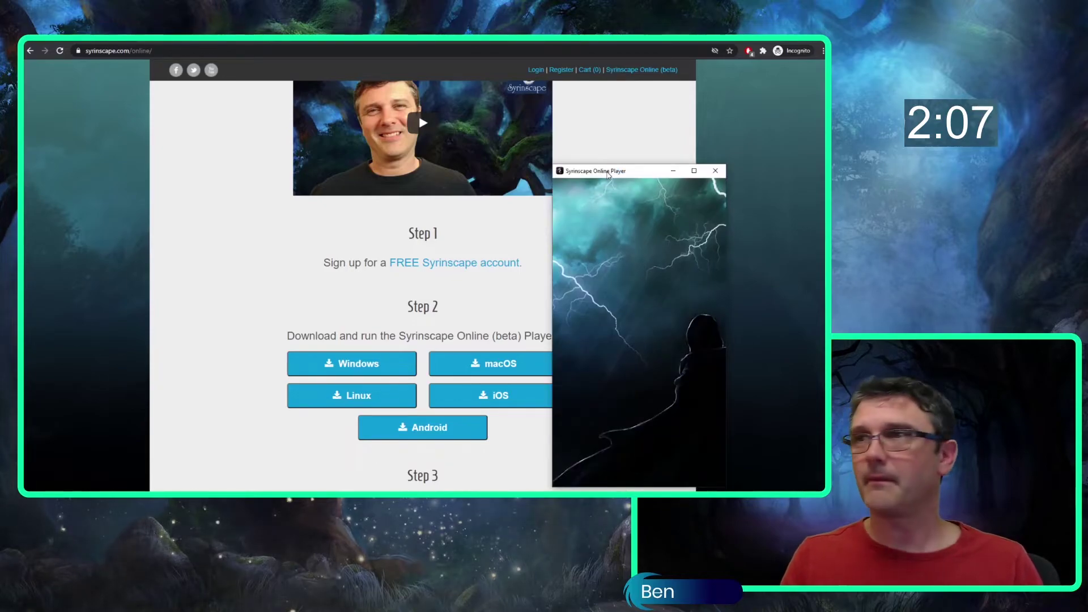
pyautogui.moveTo(599, 176); pyautogui.dragTo(602, 139)
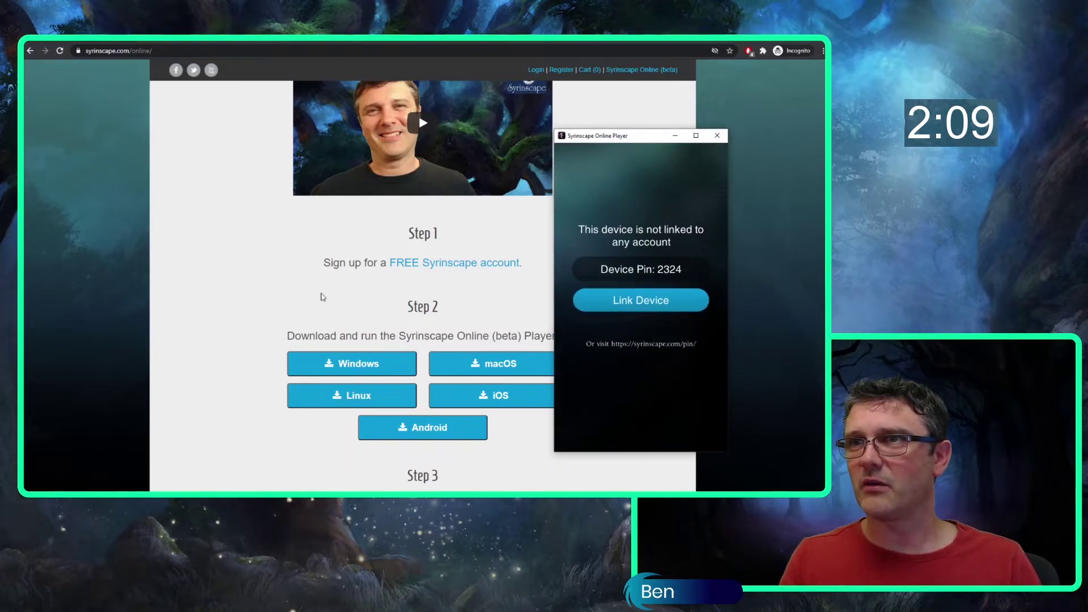
pyautogui.scroll(-2, 255, 297)
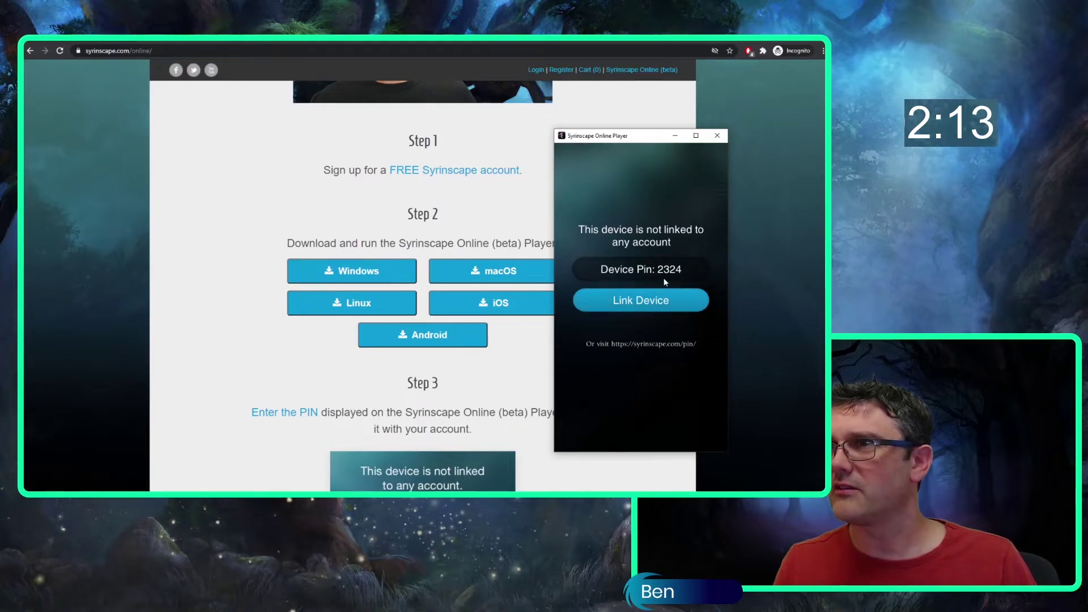
pyautogui.click(304, 413)
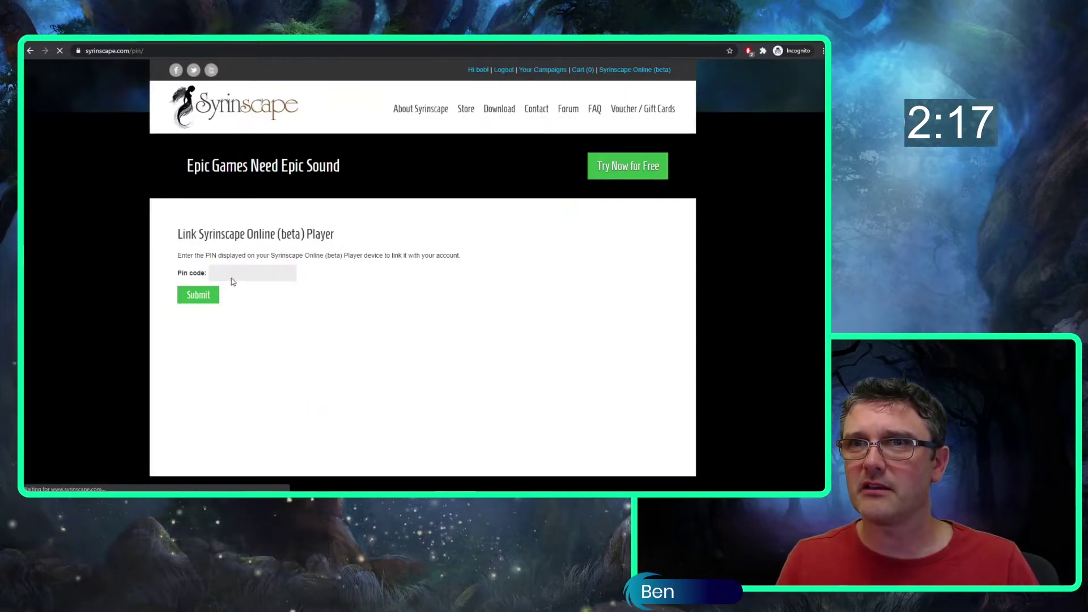
pyautogui.click(231, 272)
pyautogui.click(199, 294)
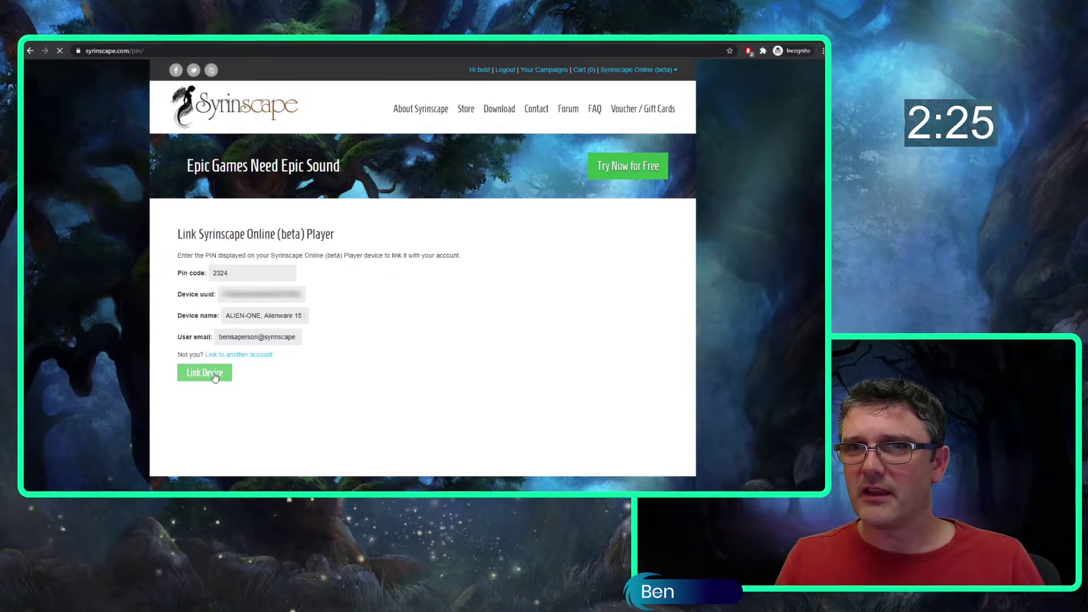
pyautogui.click(216, 374)
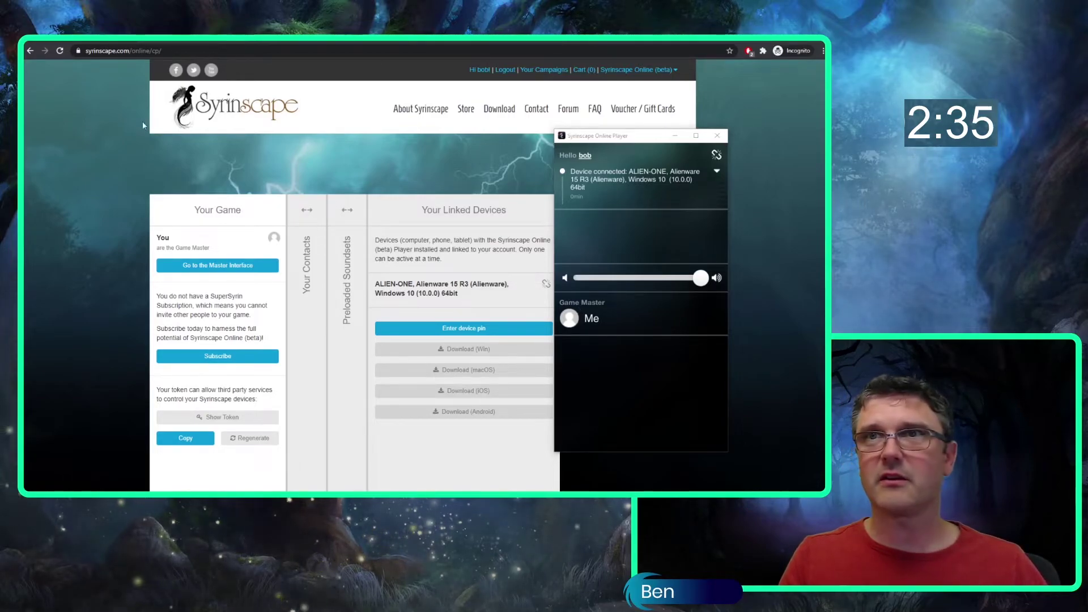
# - Replace the current address with the game master's follow-invite URL and load it
pyautogui.moveTo(208, 51); pyautogui.dragTo(123, 51)
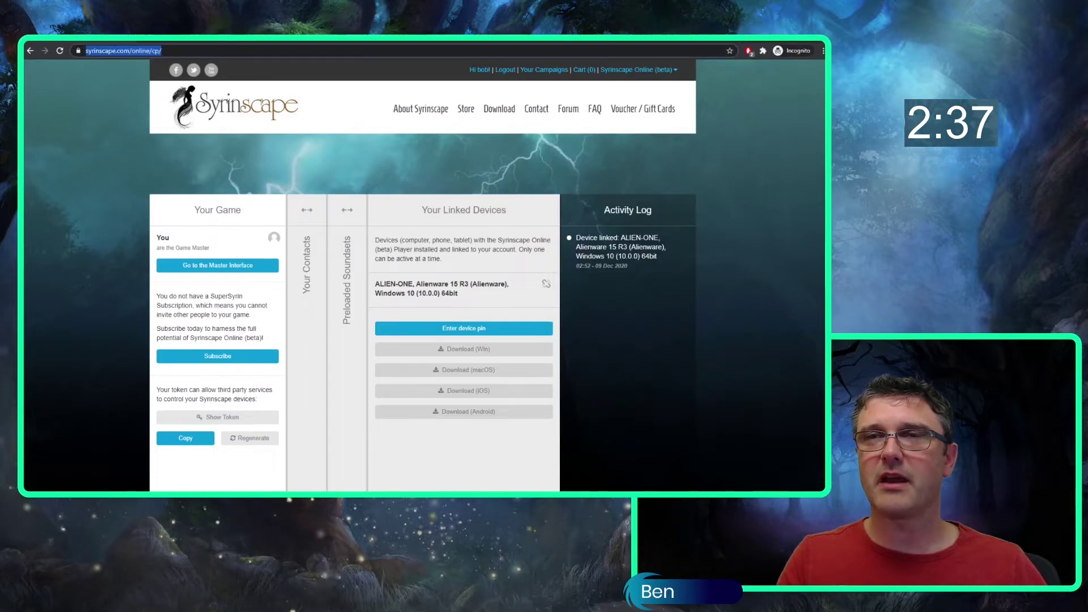
pyautogui.hotkey('ctrl', 'v')
pyautogui.press('Return')
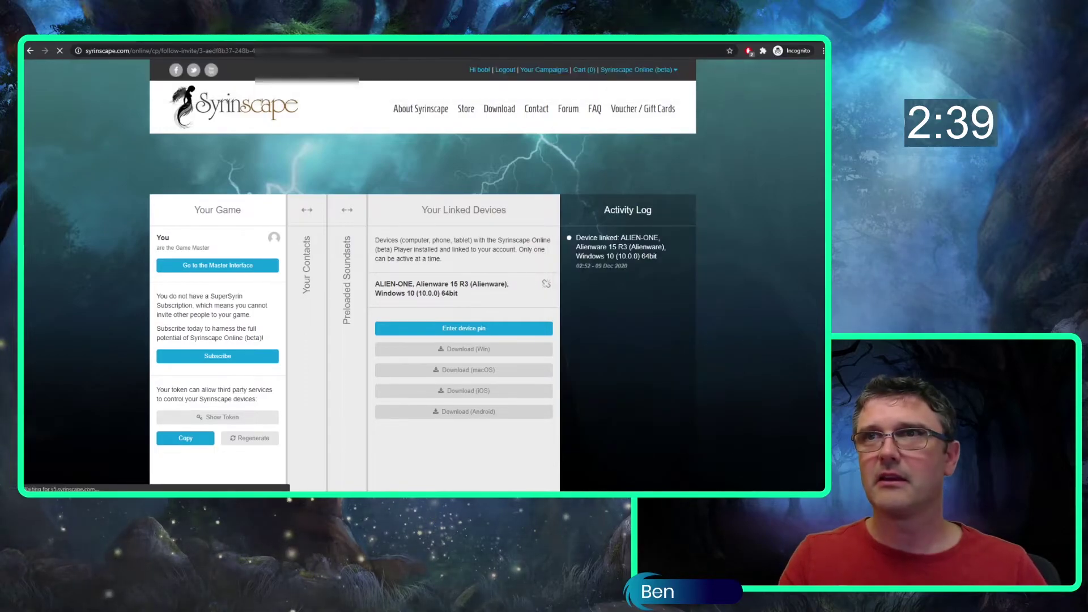